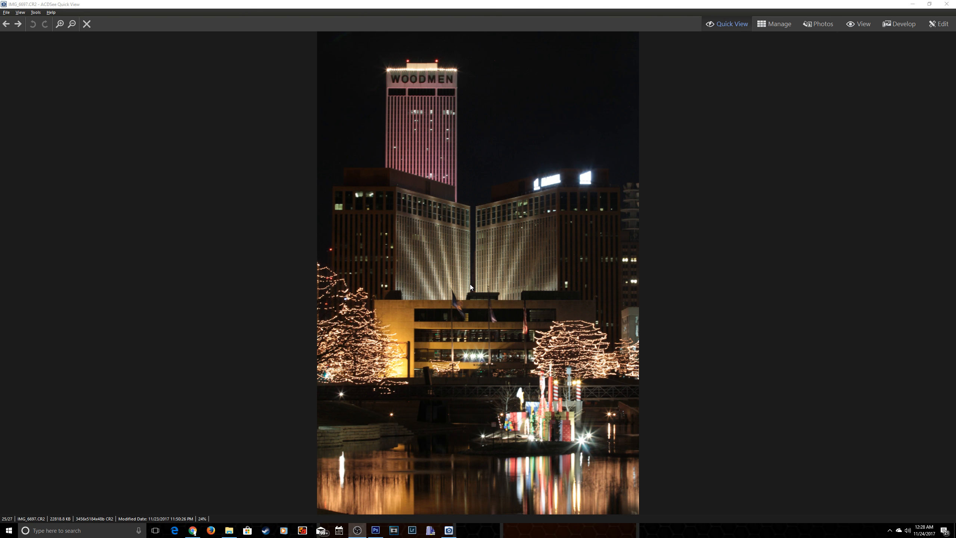
Step: Compare the exposures IMG_6695.CR2, IMG_6696.CR2 and IMG_6697.CR2 of the night skyline by flipping back and forth between them
{"action": "key", "text": "Left"}
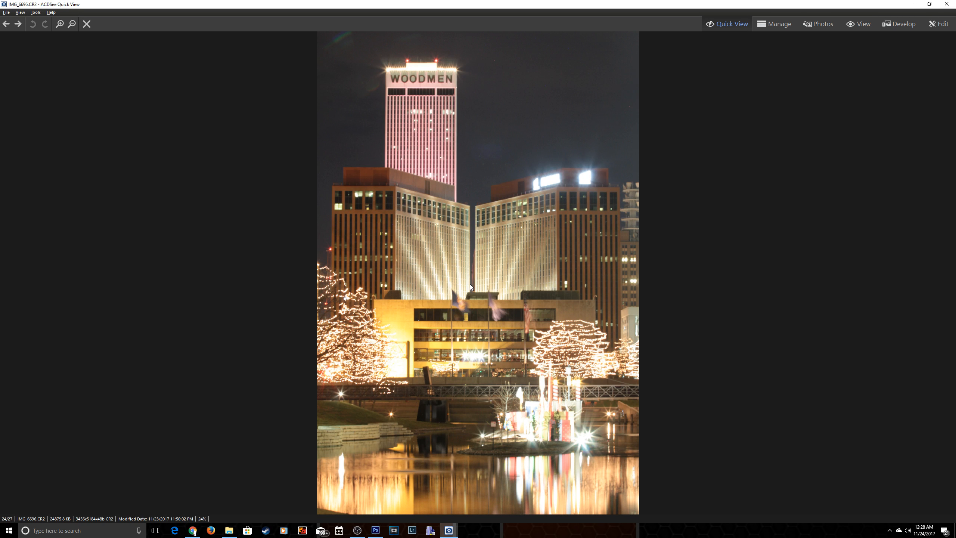
{"action": "key", "text": "Right"}
{"action": "key", "text": "Left"}
{"action": "key", "text": "Left"}
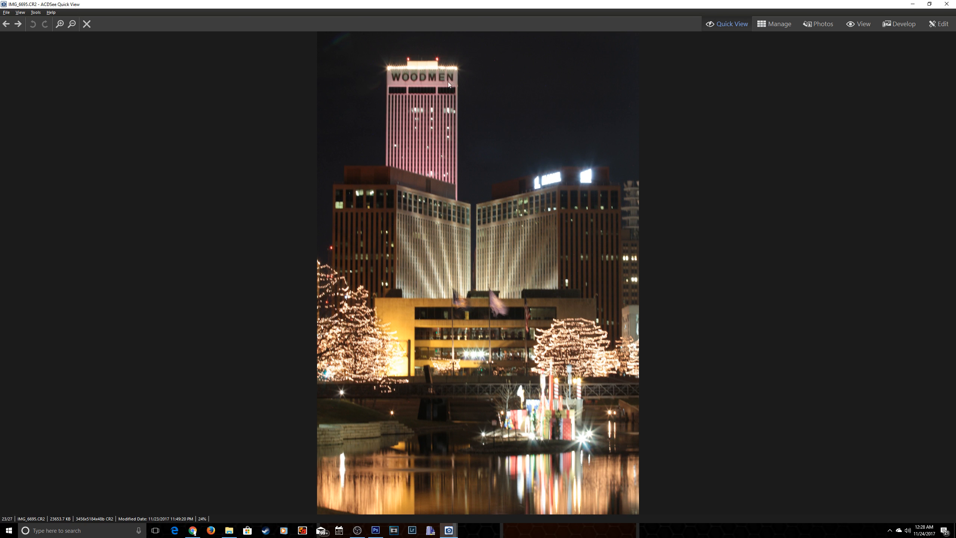
{"action": "key", "text": "Right"}
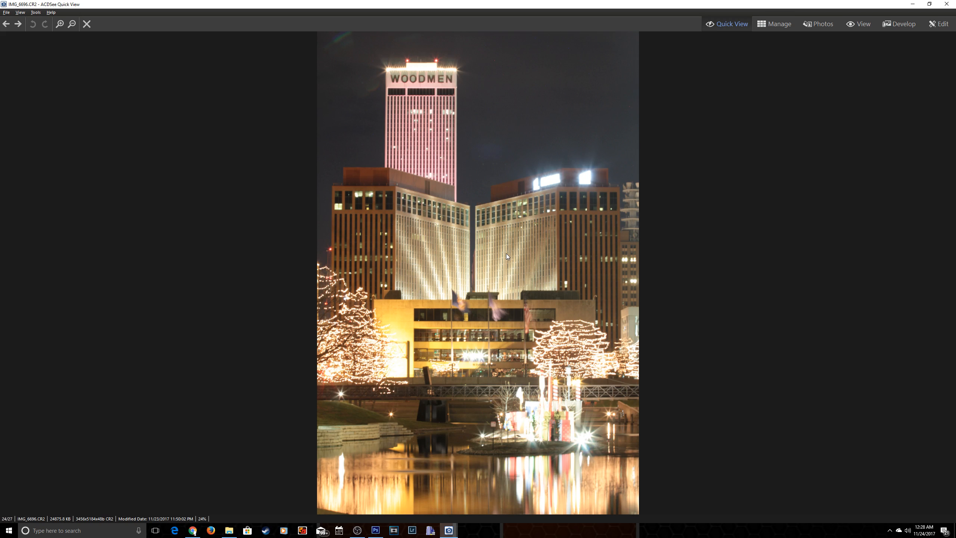
{"action": "key", "text": "Right"}
{"action": "key", "text": "Left"}
{"action": "key", "text": "Left"}
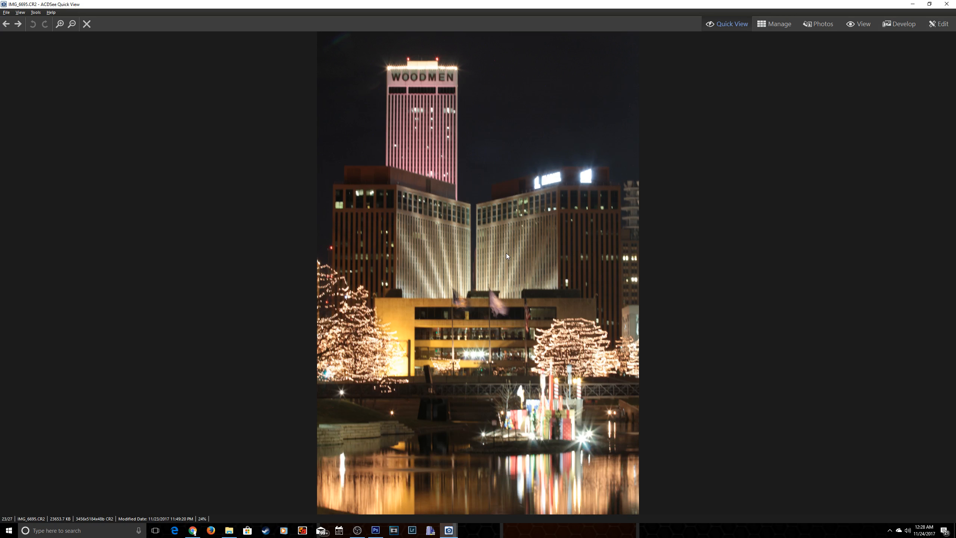
{"action": "key", "text": "Right"}
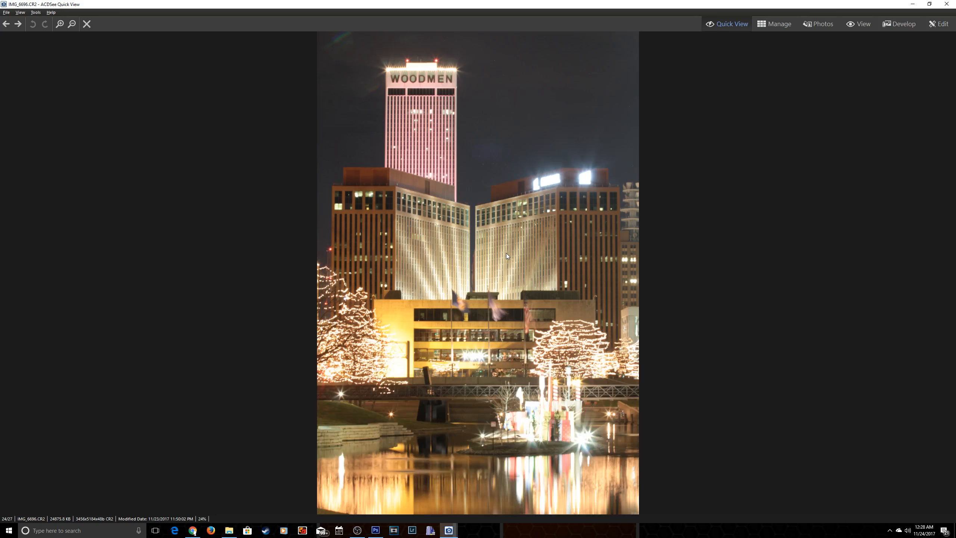
{"action": "key", "text": "Right"}
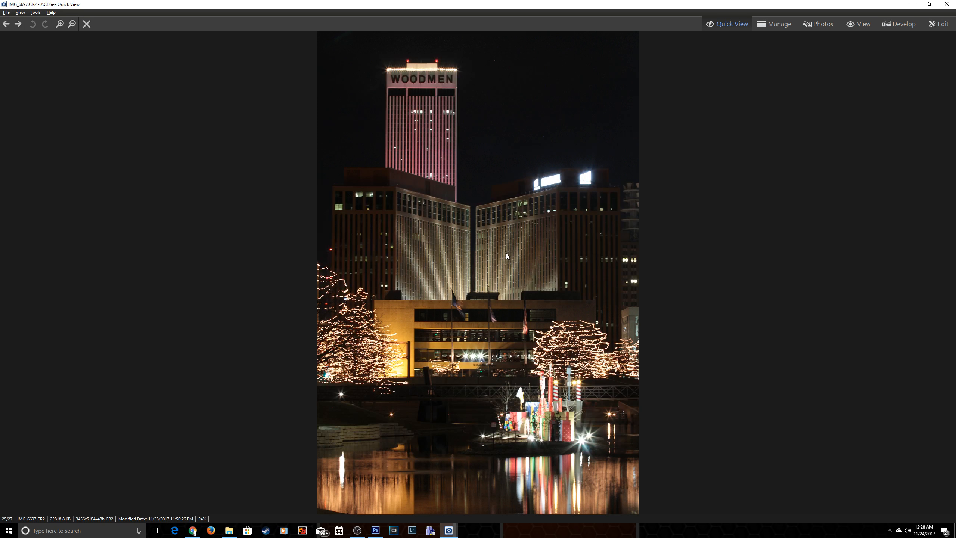
{"action": "key", "text": "Right"}
{"action": "key", "text": "Left"}
{"action": "key", "text": "Left"}
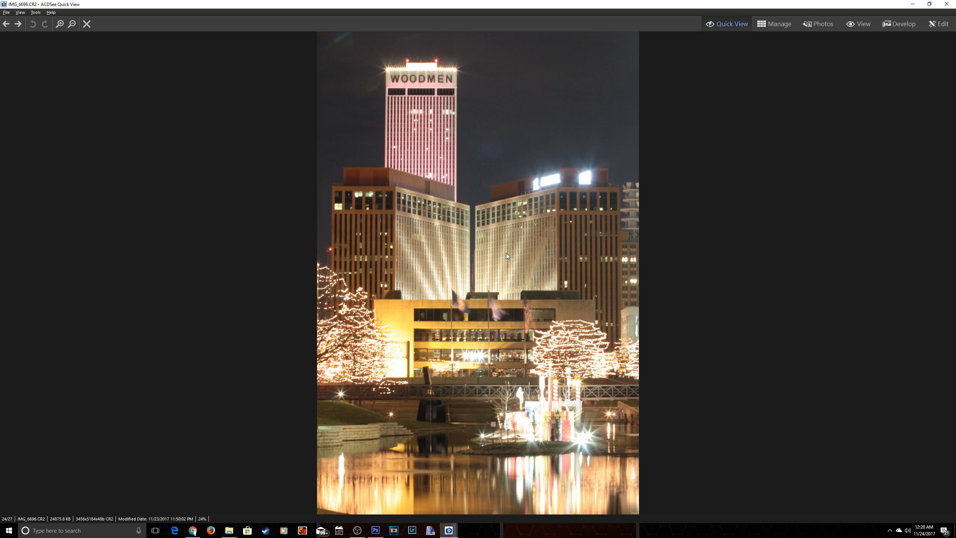
{"action": "key", "text": "Left"}
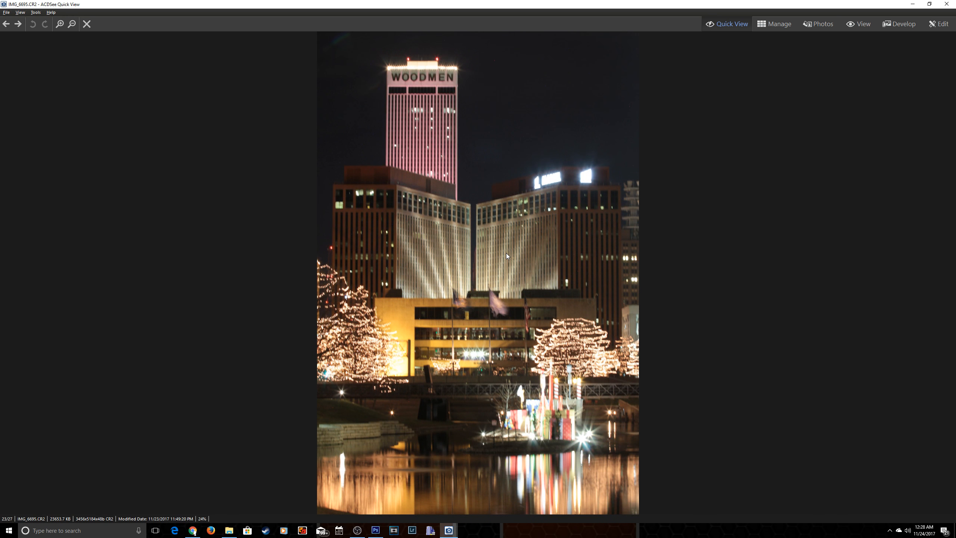
{"action": "key", "text": "Right"}
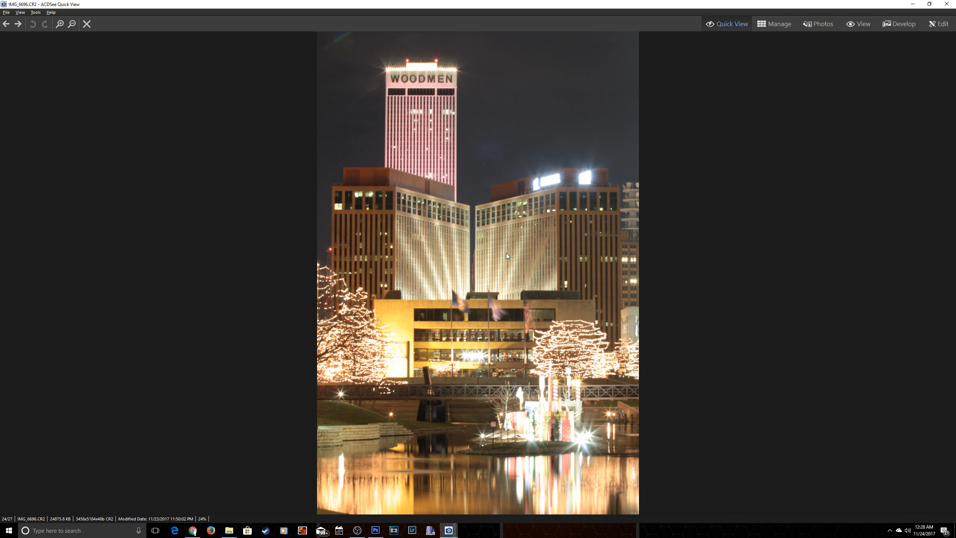
{"action": "key", "text": "Right"}
{"action": "key", "text": "Left"}
{"action": "key", "text": "Right"}
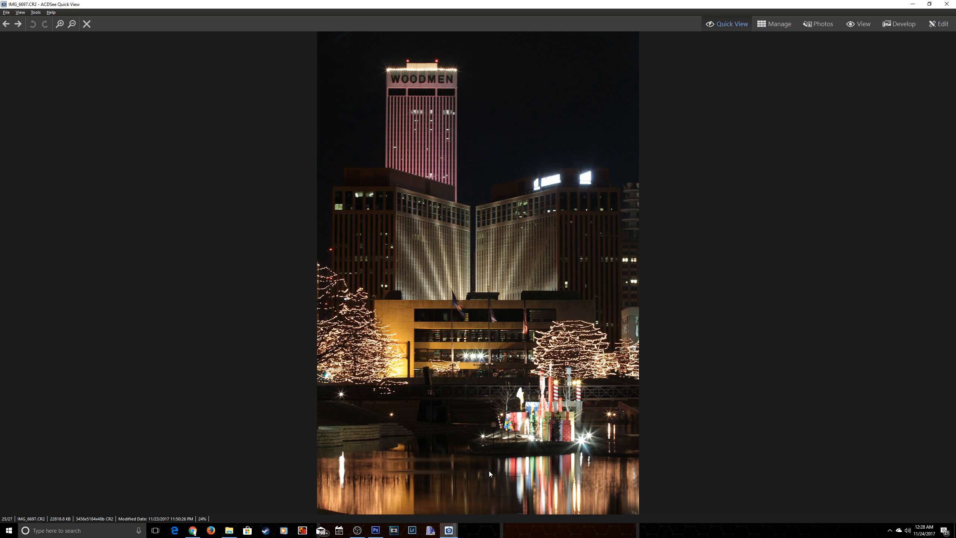
Step: Switch to Photoshop and merge IMG_6696.CR2 and IMG_6697.CR2 with Merge to HDR Pro, using the Default preset in 16 Bit, Local Adaptation mode
{"action": "left_click", "coordinate": [376, 530]}
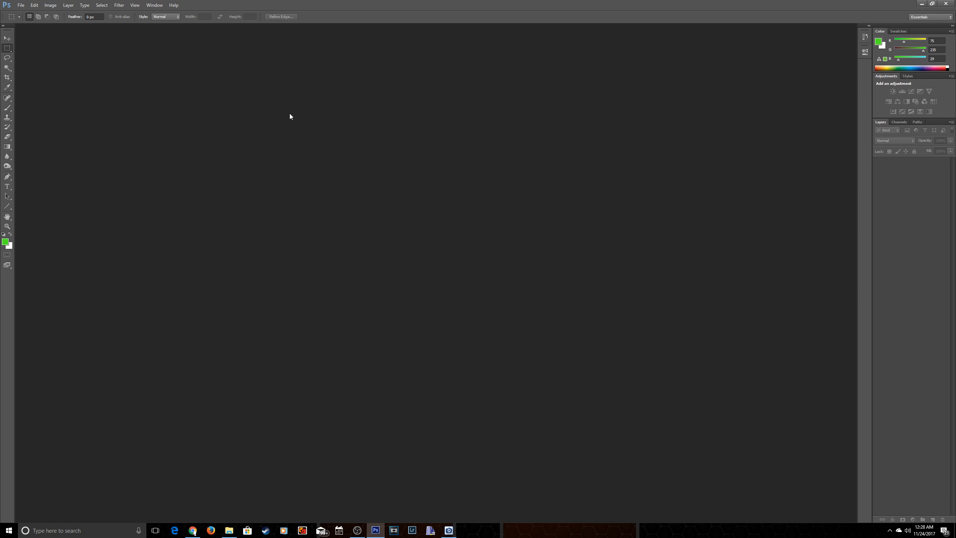
{"action": "left_click", "coordinate": [20, 5]}
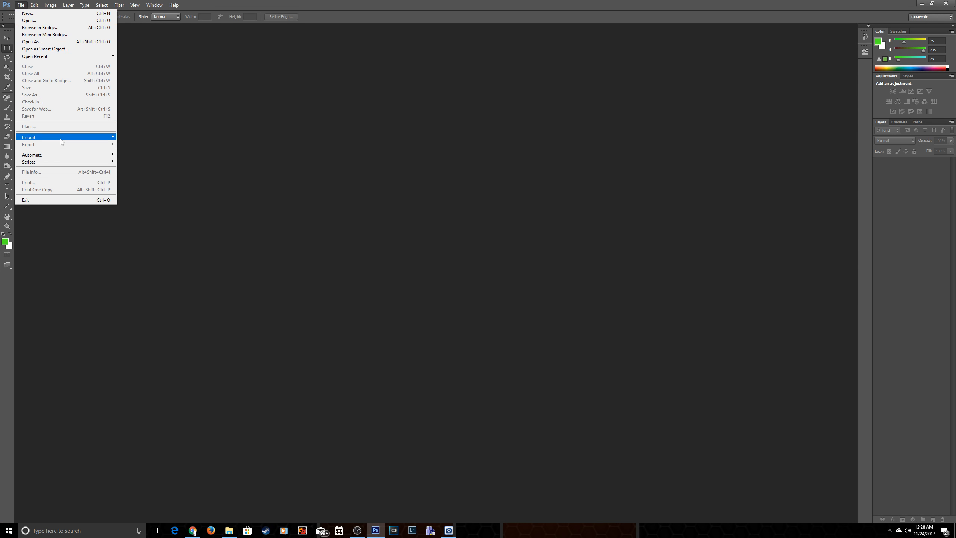
{"action": "mouse_move", "coordinate": [60, 154]}
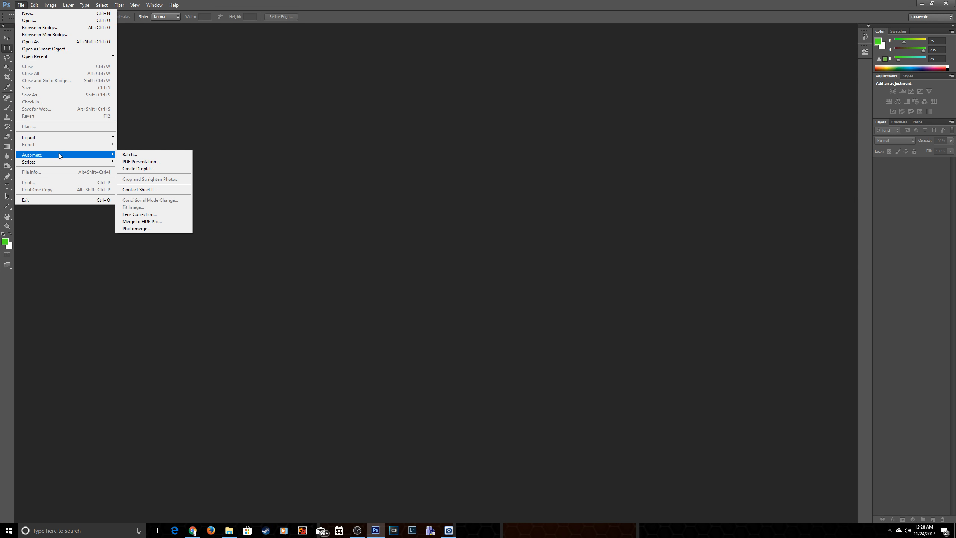
{"action": "left_click", "coordinate": [149, 222]}
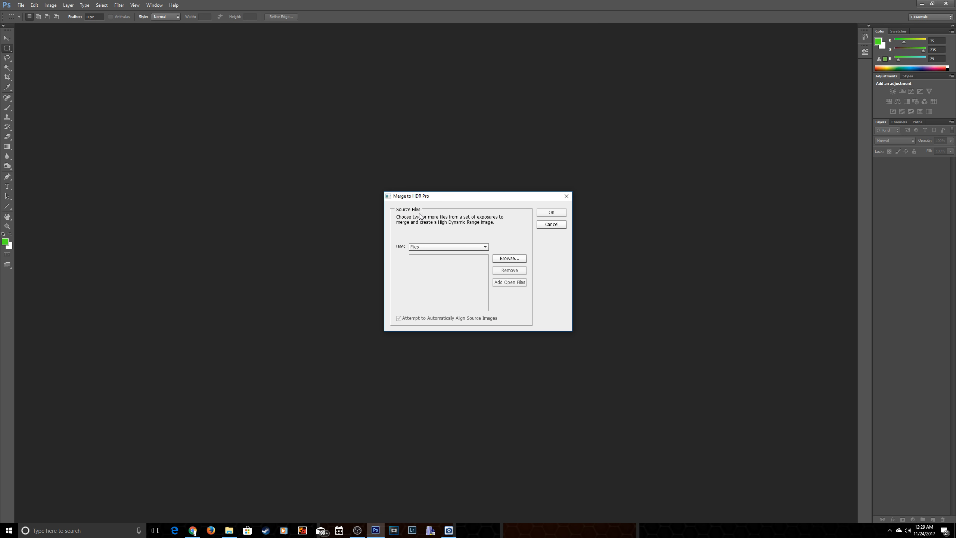
{"action": "left_click", "coordinate": [509, 258]}
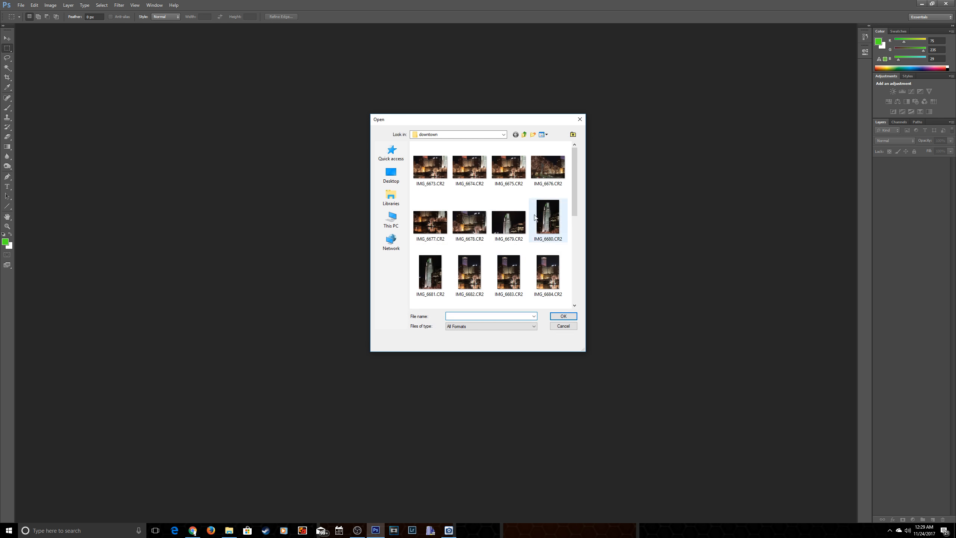
{"action": "left_click_drag", "start_coordinate": [574, 173], "coordinate": [575, 261]}
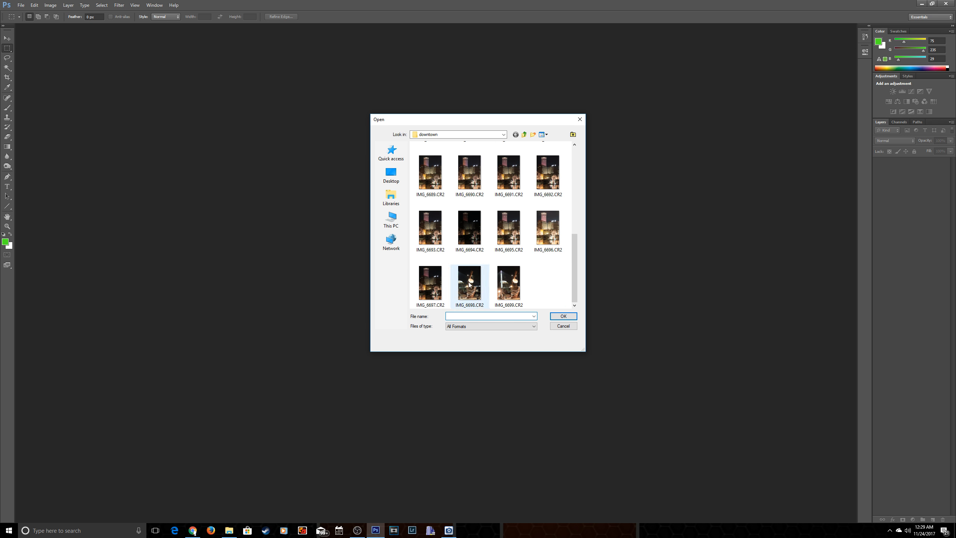
{"action": "left_click", "coordinate": [433, 283]}
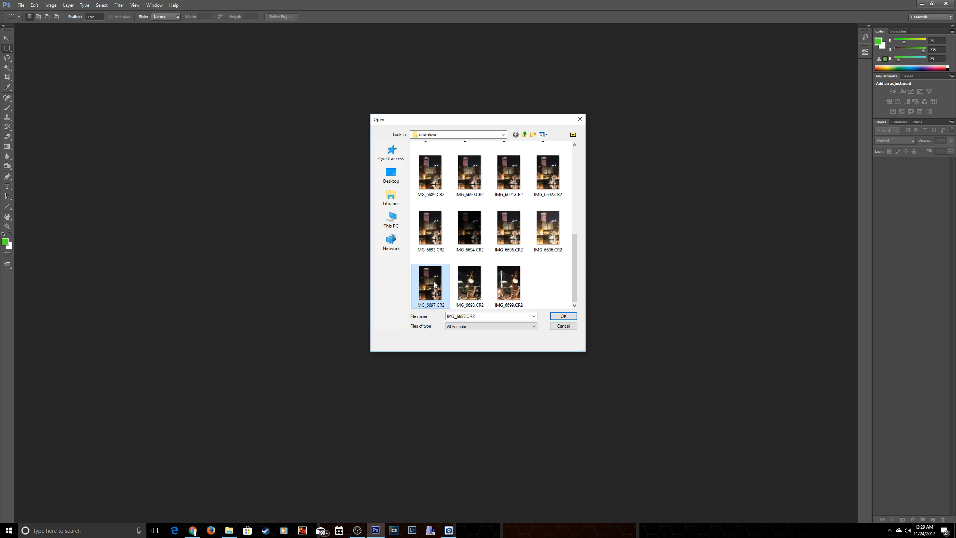
{"action": "left_click", "coordinate": [537, 230], "text": "ctrl"}
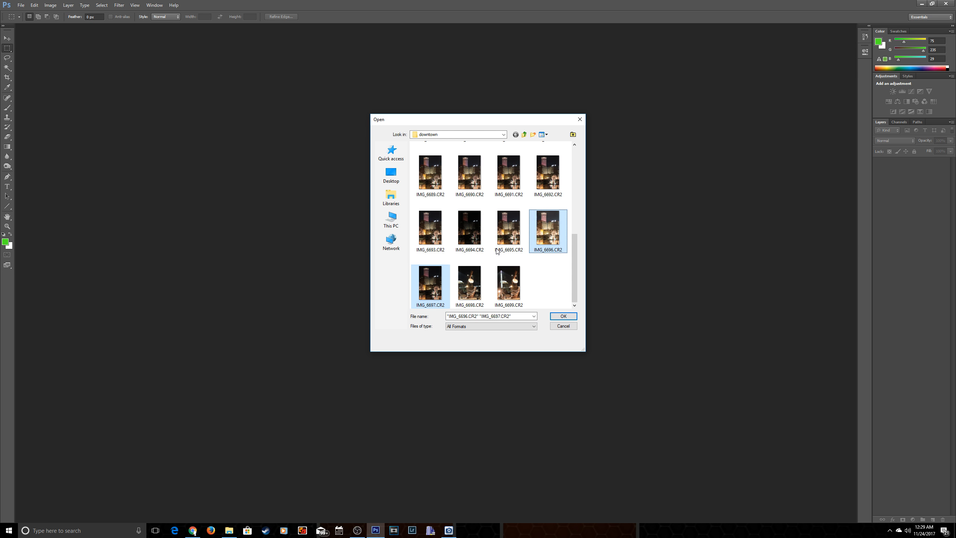
{"action": "left_click", "coordinate": [562, 317]}
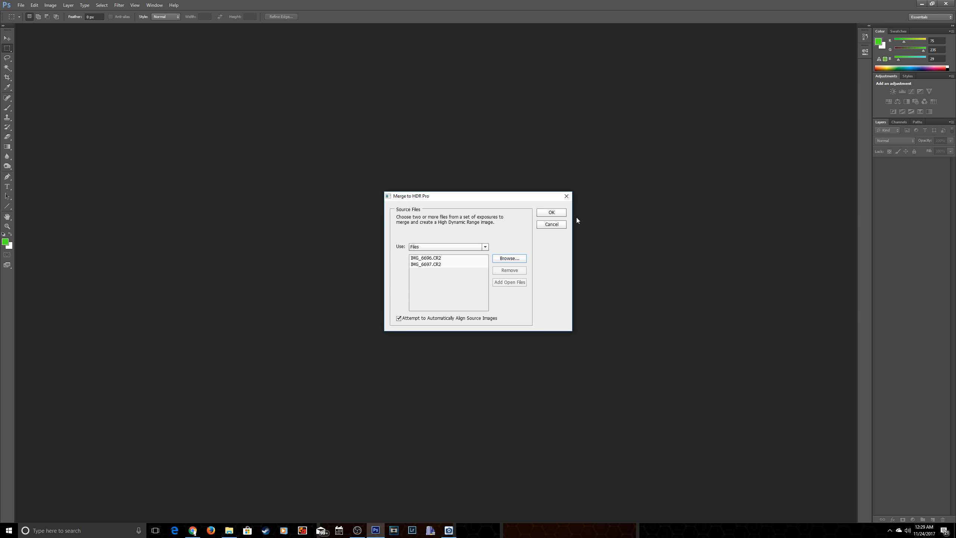
{"action": "left_click", "coordinate": [552, 213]}
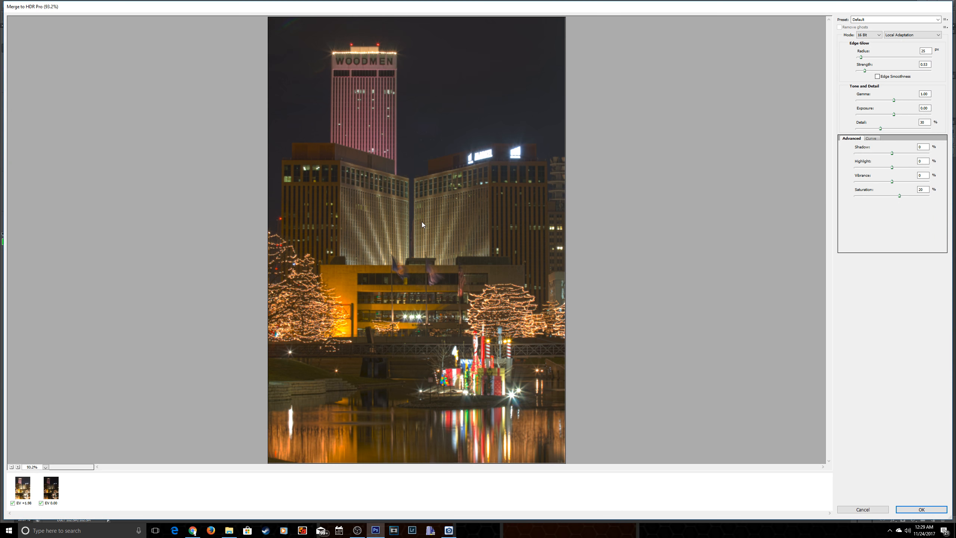
{"action": "left_click", "coordinate": [921, 509]}
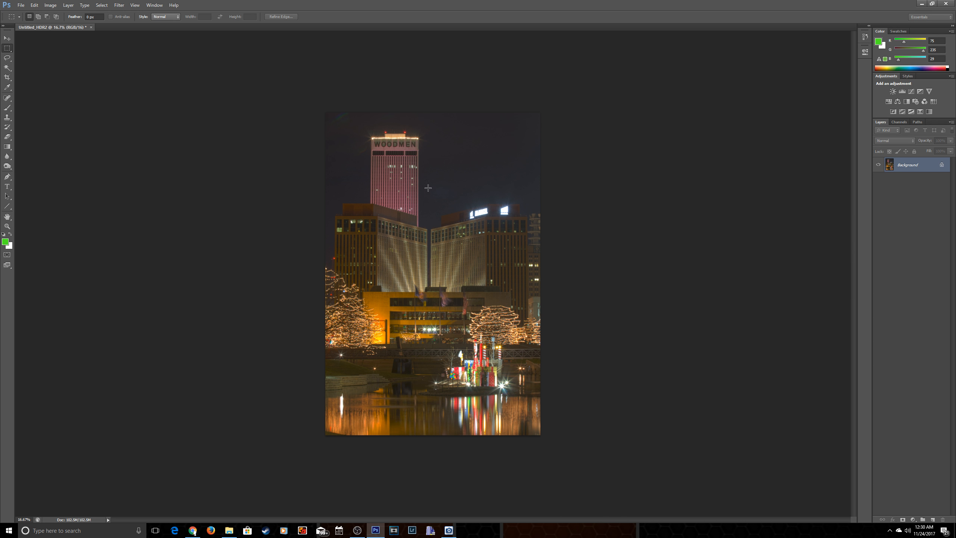
Step: Apply Auto Tone and Auto Contrast to the merged HDR image
{"action": "left_click", "coordinate": [52, 5]}
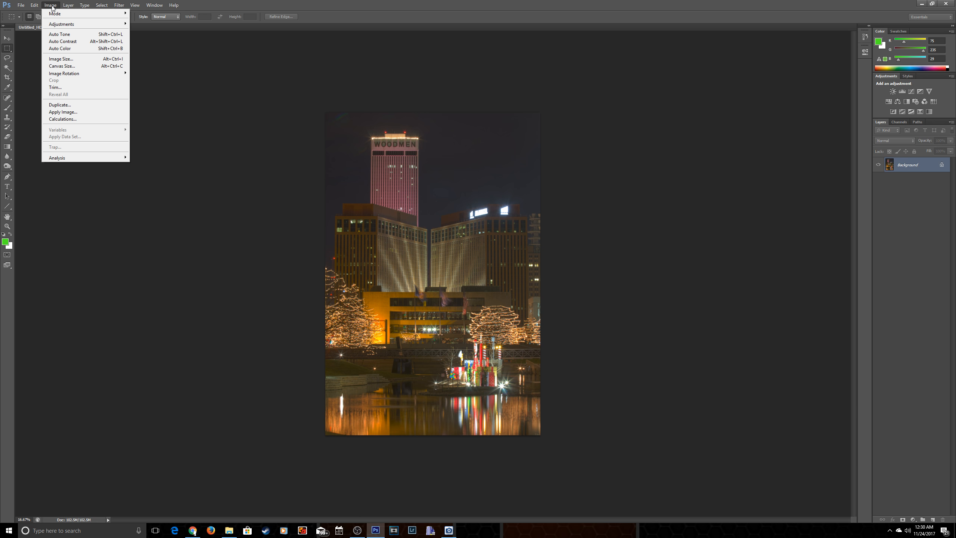
{"action": "left_click", "coordinate": [53, 34]}
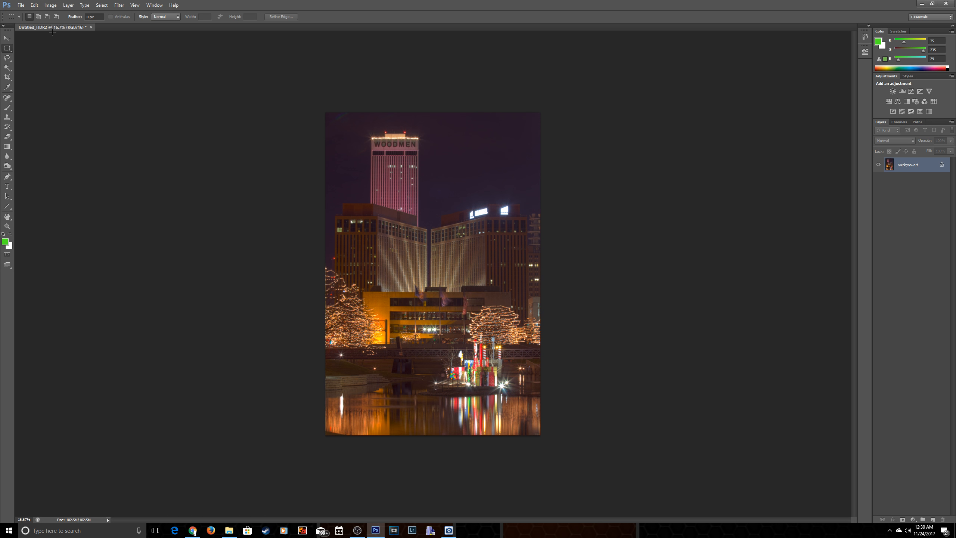
{"action": "left_click", "coordinate": [51, 5]}
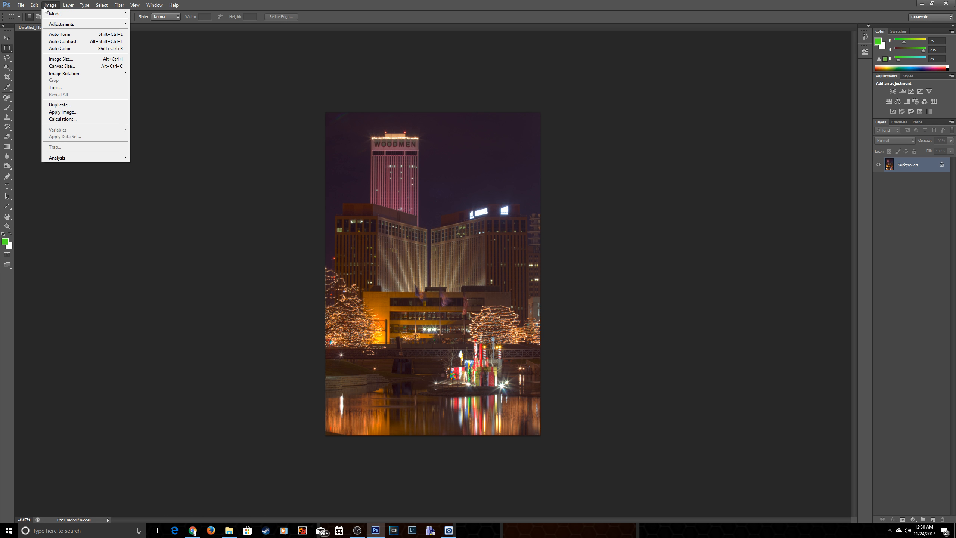
{"action": "left_click", "coordinate": [60, 41]}
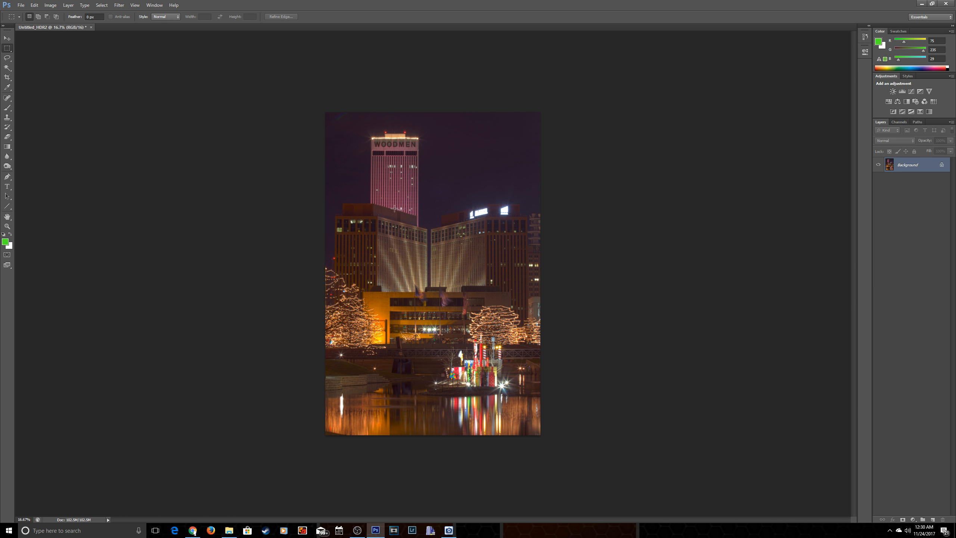
Step: Try Auto Color on the merged HDR image and undo it
{"action": "left_click", "coordinate": [55, 7]}
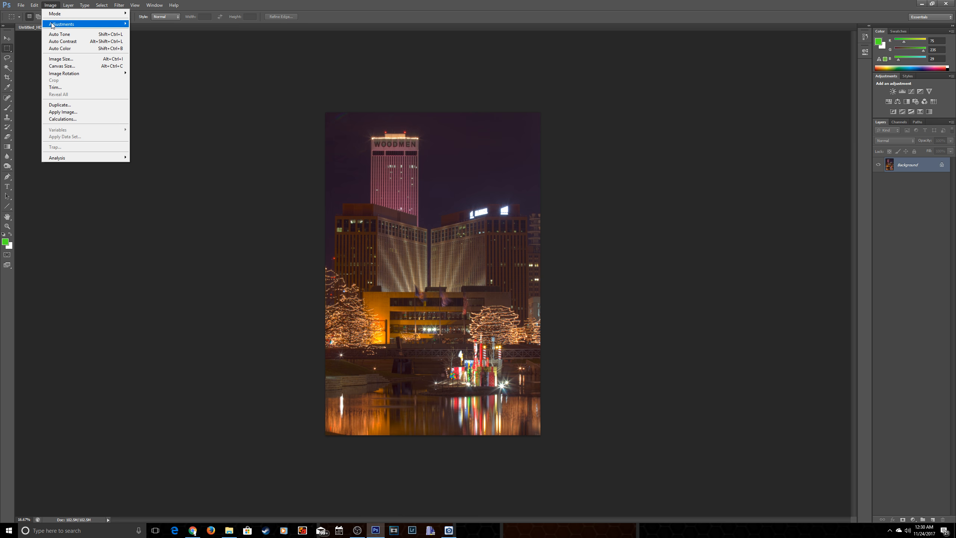
{"action": "left_click", "coordinate": [50, 44]}
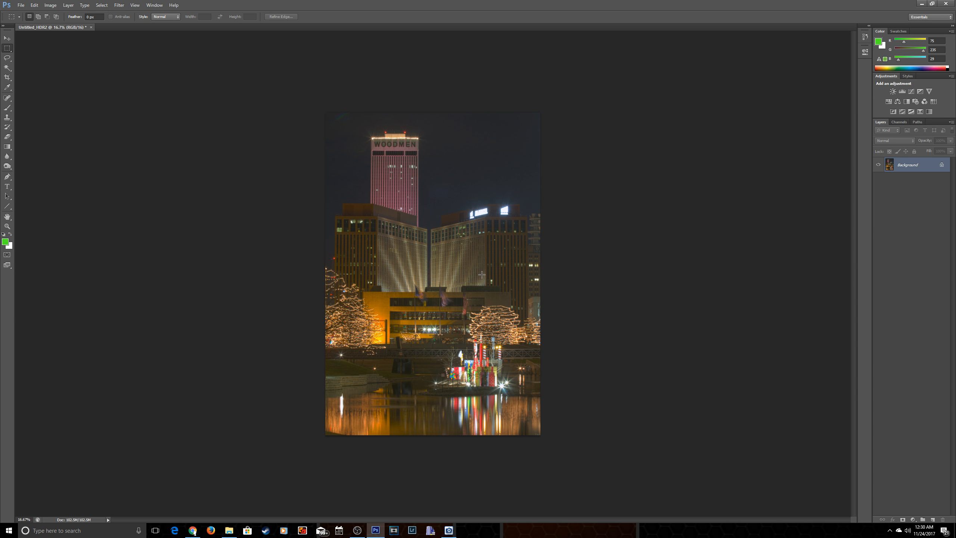
{"action": "key", "text": "ctrl+z"}
Step: Examine the lit trees, flags and gift display up close at 66.7%, and return to the whole image at 25%
{"action": "left_click", "coordinate": [7, 226]}
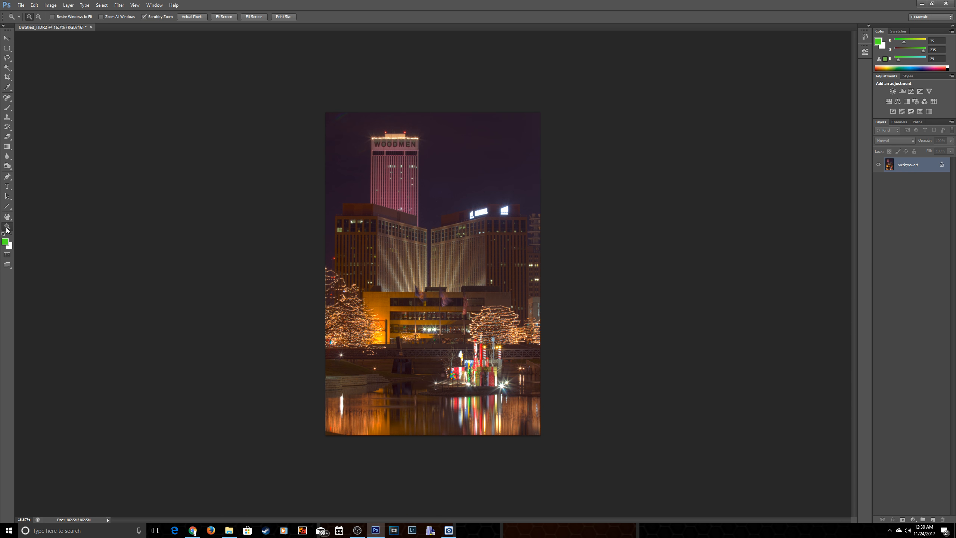
{"action": "left_click", "coordinate": [422, 357]}
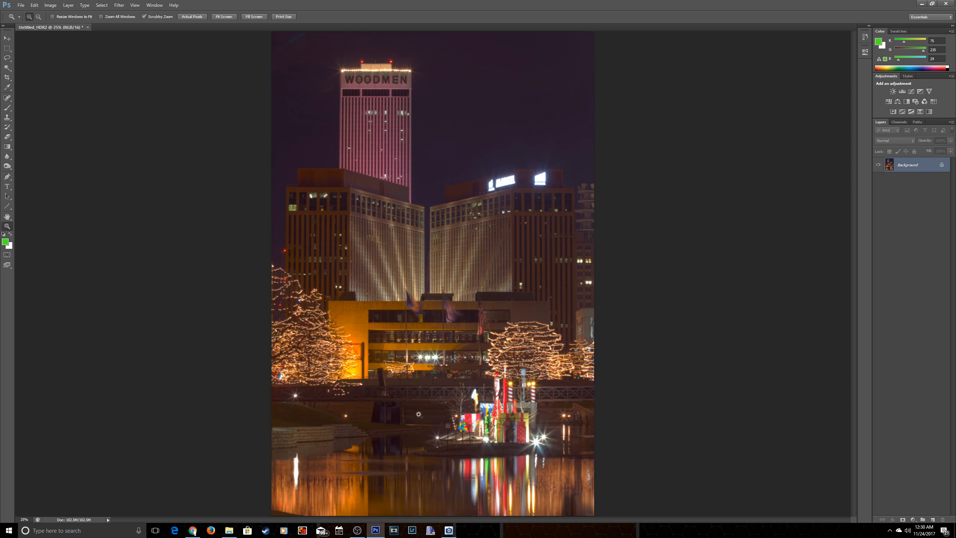
{"action": "left_click", "coordinate": [417, 416]}
{"action": "left_click", "coordinate": [423, 412]}
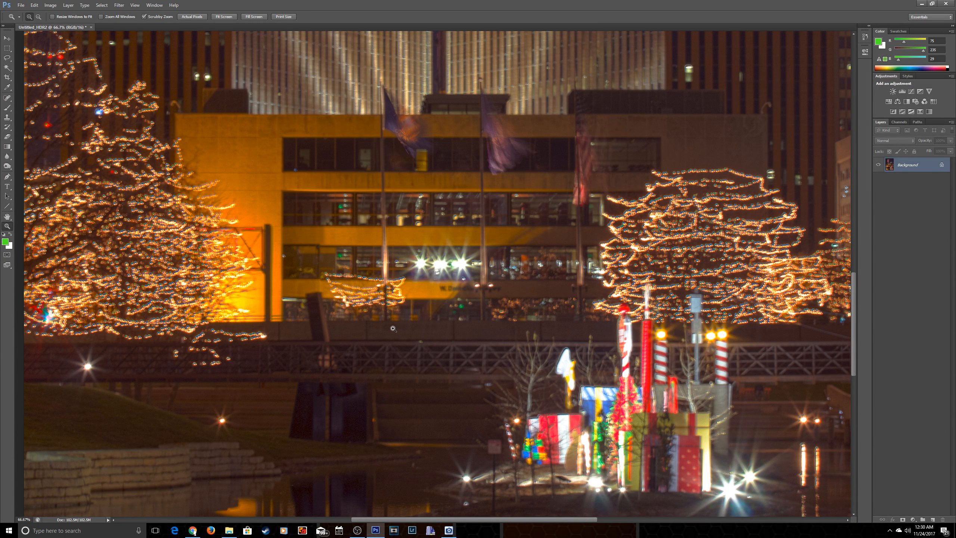
{"action": "key", "text": "alt"}
{"action": "left_click", "coordinate": [392, 328], "text": "alt"}
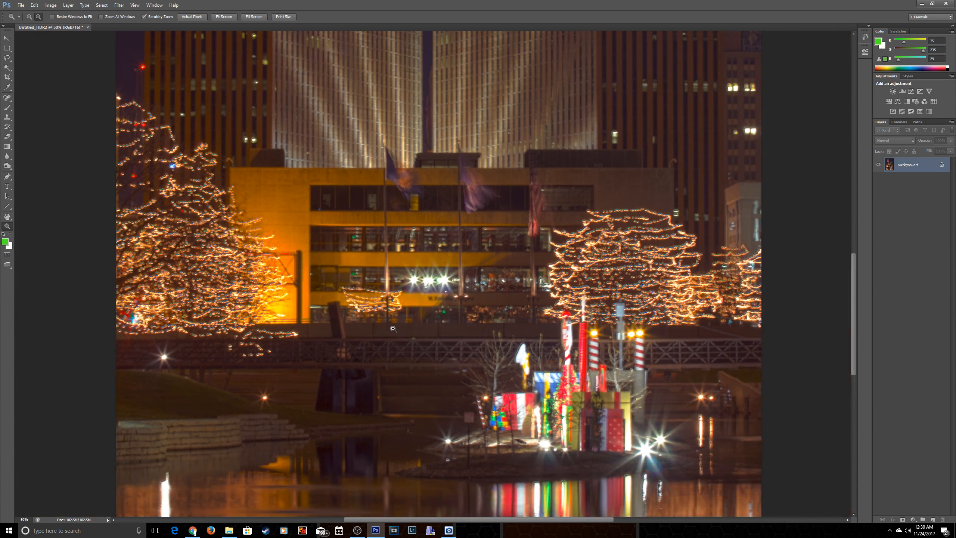
{"action": "left_click", "coordinate": [393, 328], "text": "alt"}
{"action": "left_click", "coordinate": [393, 328], "text": "alt"}
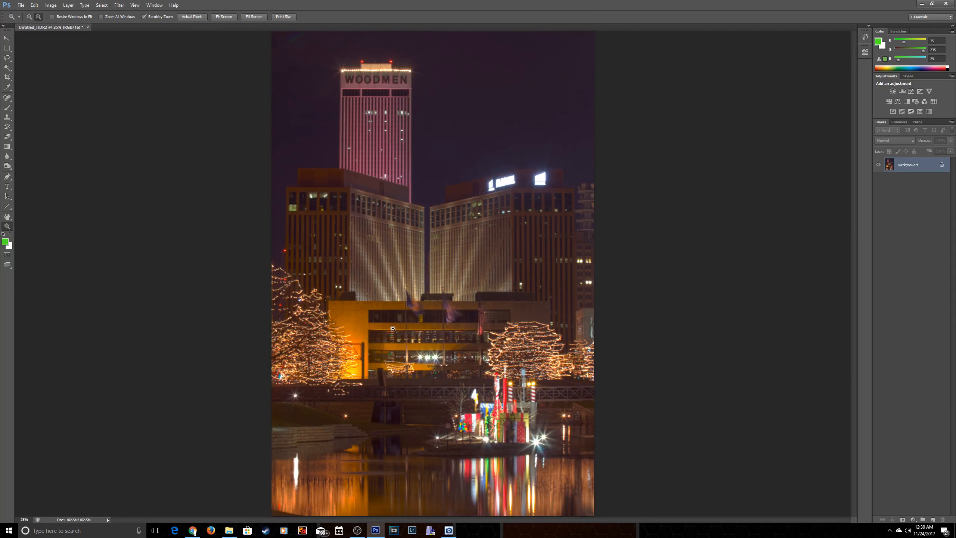
Step: Apply Smart Sharpen to the image with the Default settings, a 1.0 px radius and Gaussian Blur removal
{"action": "left_click", "coordinate": [120, 5]}
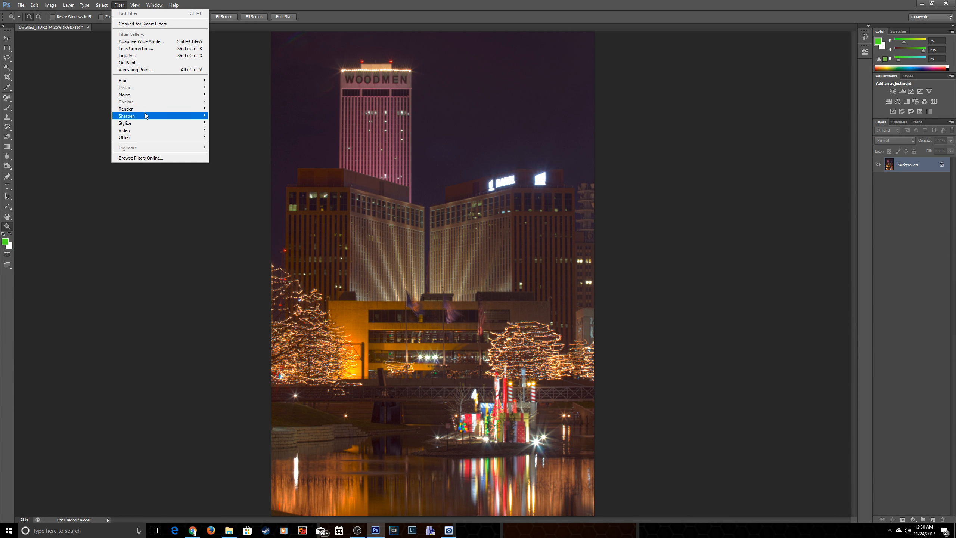
{"action": "mouse_move", "coordinate": [145, 115]}
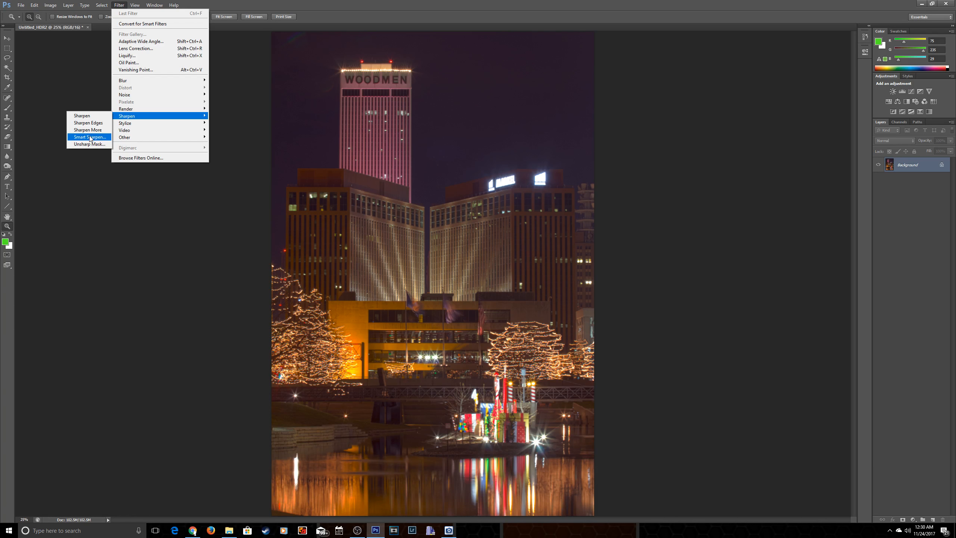
{"action": "left_click", "coordinate": [90, 137]}
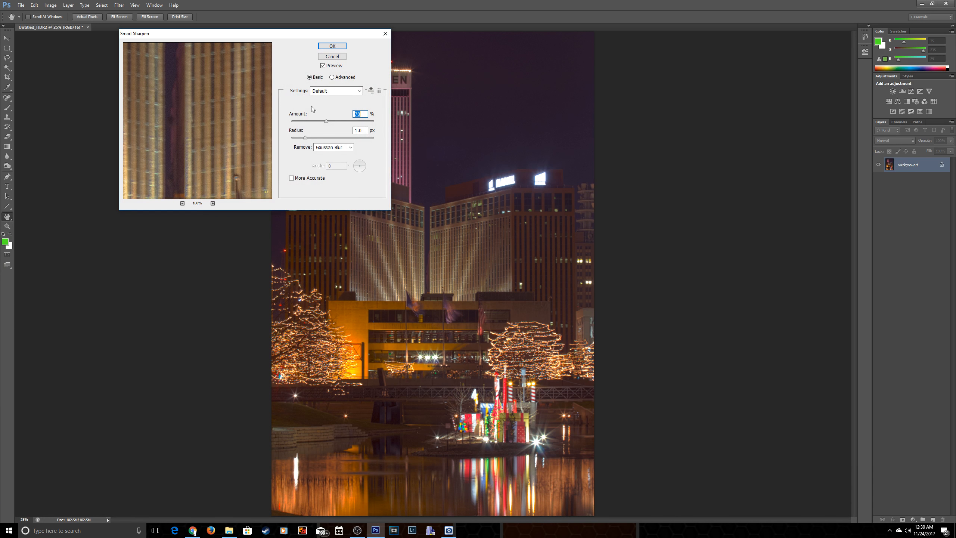
{"action": "left_click", "coordinate": [324, 47]}
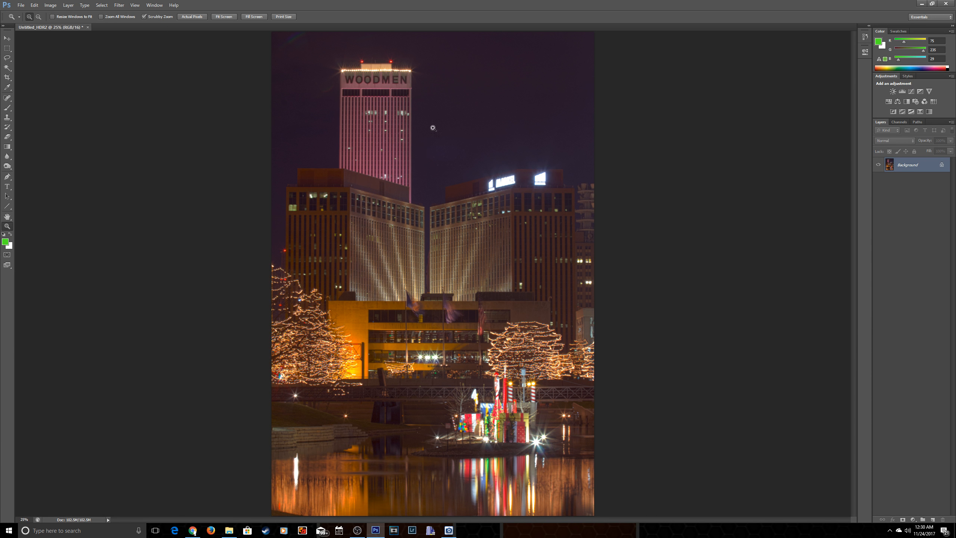
Step: Apply the Despeckle noise filter to the image and activate the Move tool
{"action": "left_click", "coordinate": [116, 6]}
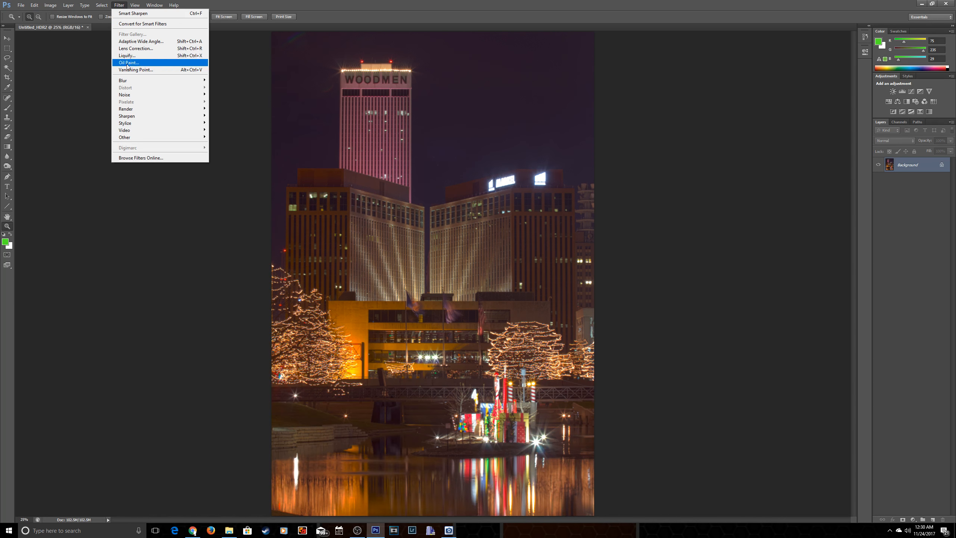
{"action": "mouse_move", "coordinate": [128, 96]}
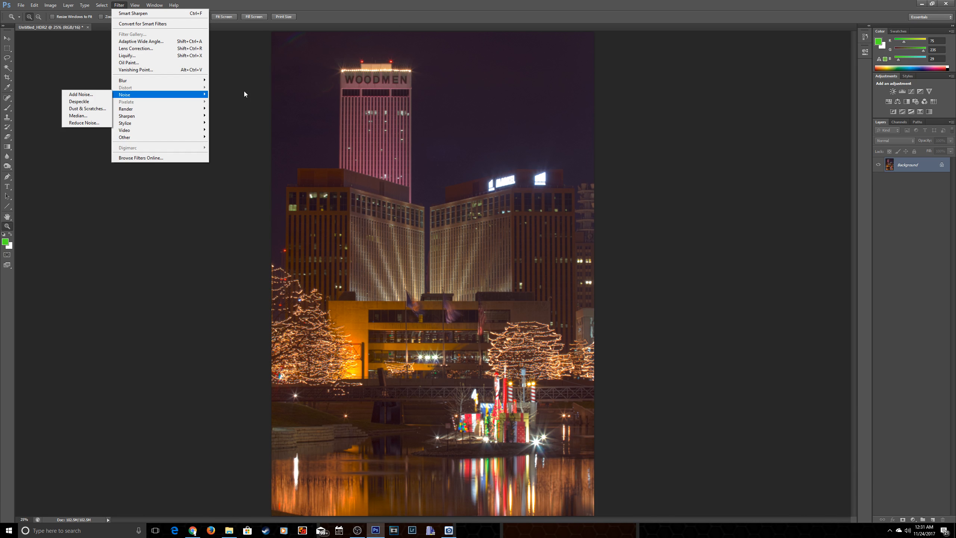
{"action": "left_click", "coordinate": [91, 102]}
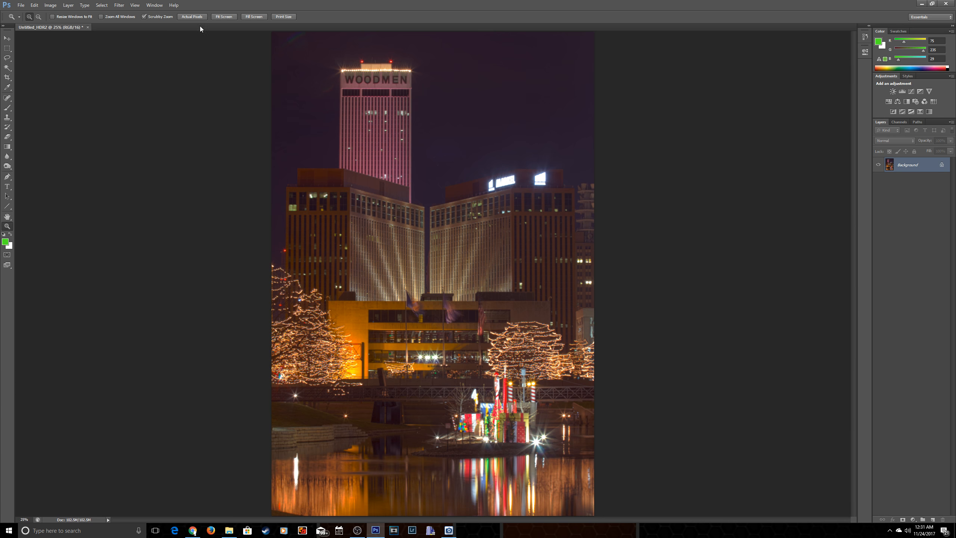
{"action": "left_click", "coordinate": [7, 38]}
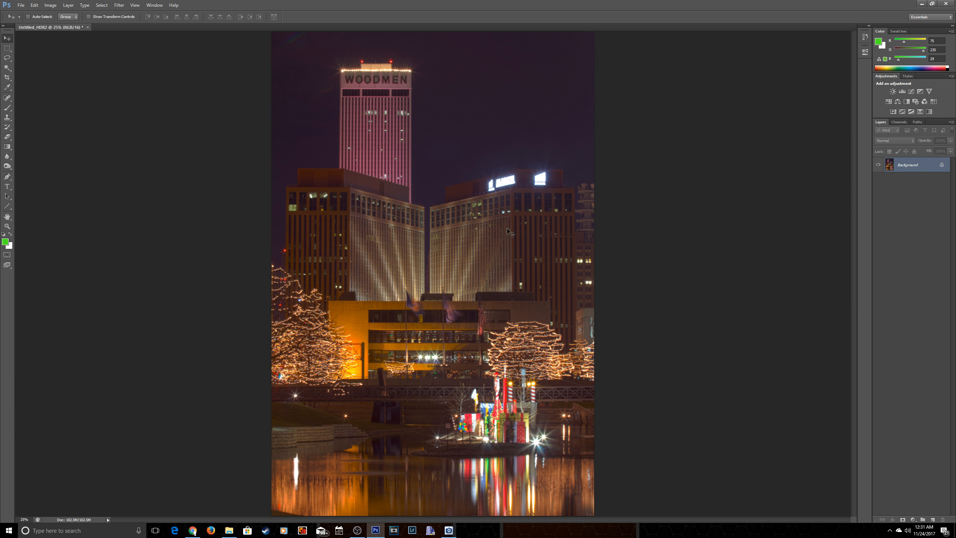